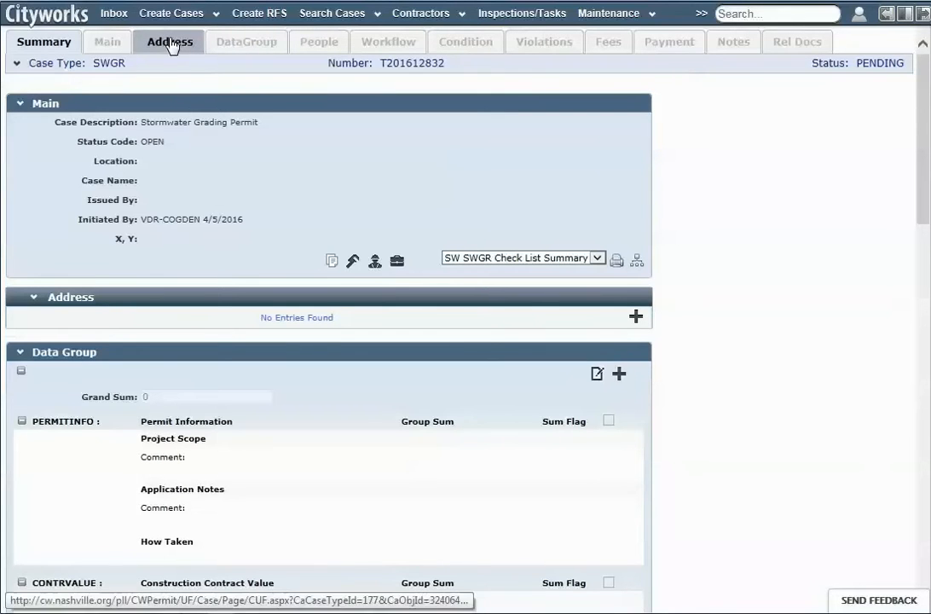
click(170, 43)
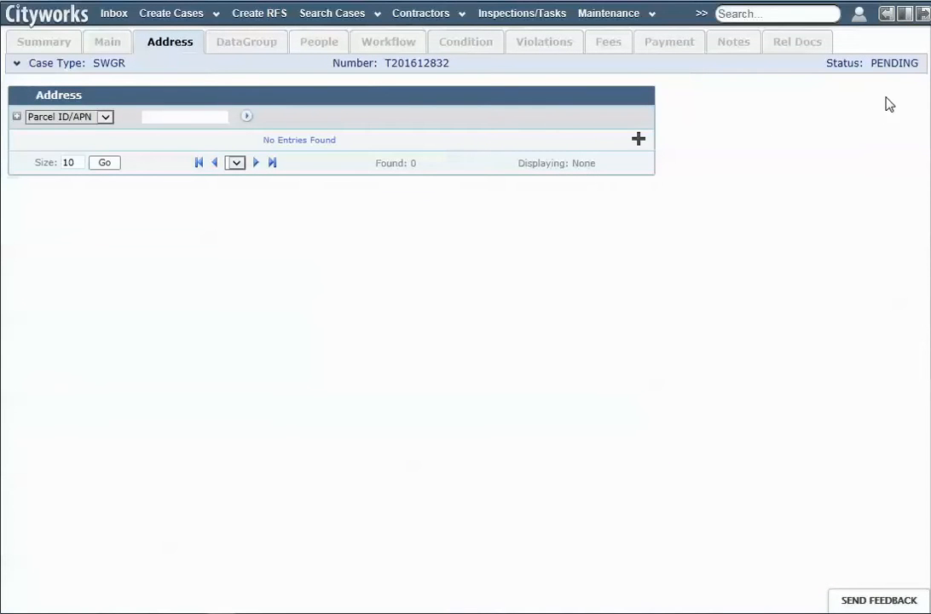
Show the GIS map beside the case and zoom in on the river crossing near the AR2A zone
click(906, 15)
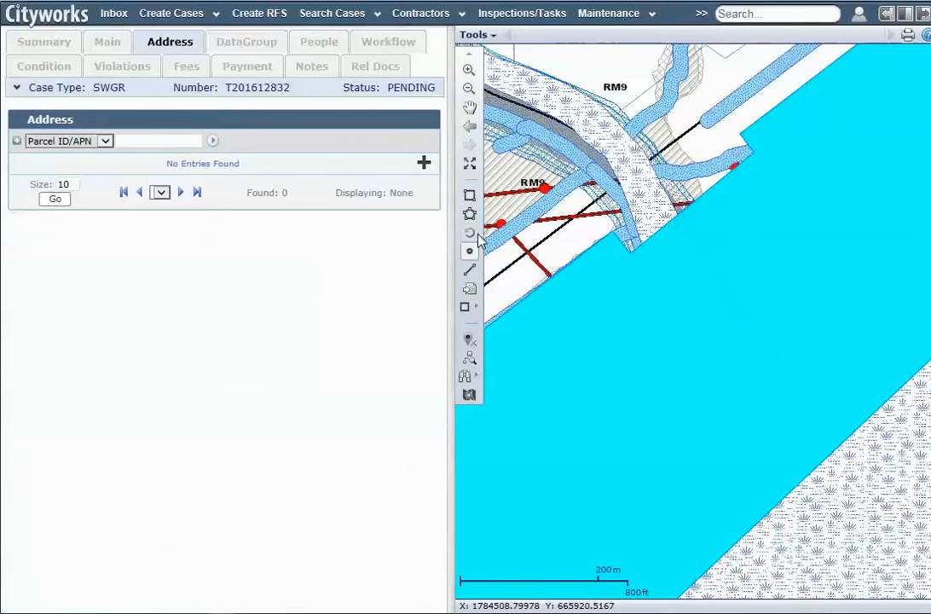
click(468, 89)
drag(637, 192, 730, 279)
drag(635, 221, 754, 323)
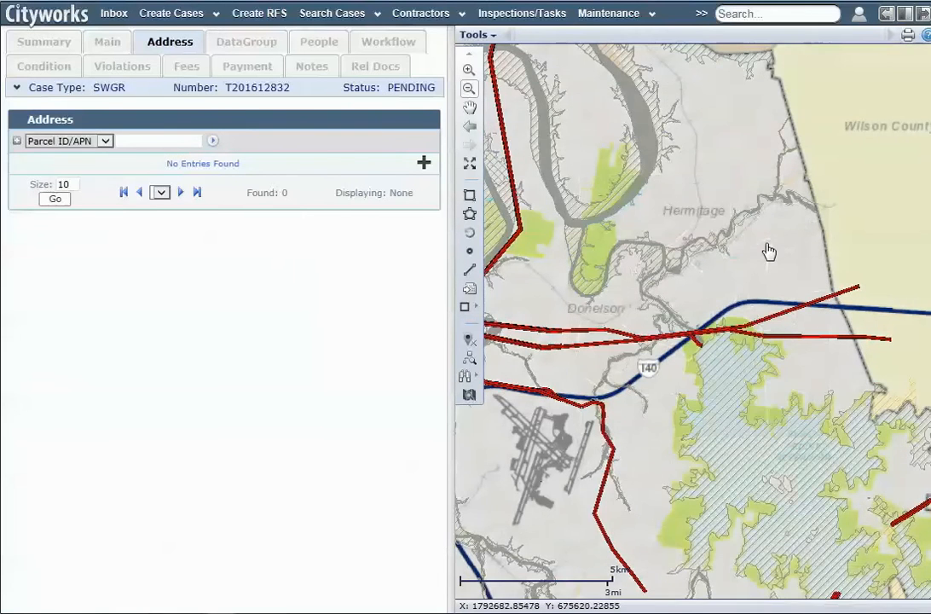
click(468, 72)
drag(652, 304, 728, 352)
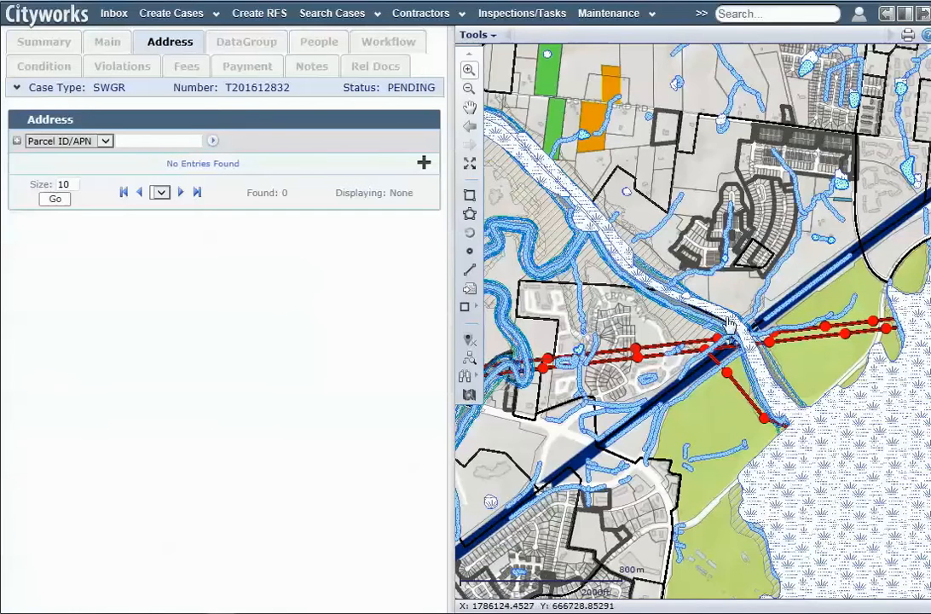
drag(700, 252, 911, 458)
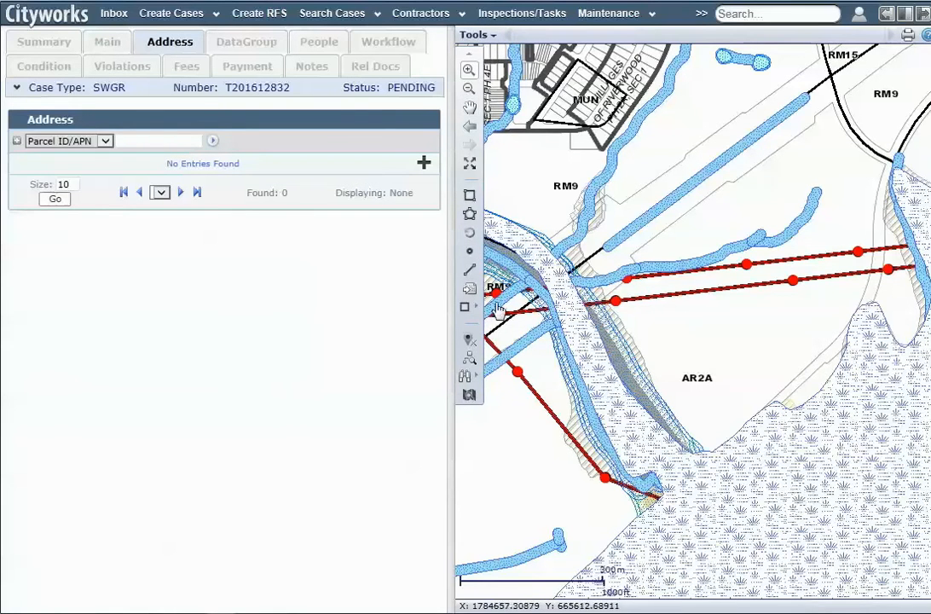
View the map legend of layers from the tools list, then close it
click(493, 37)
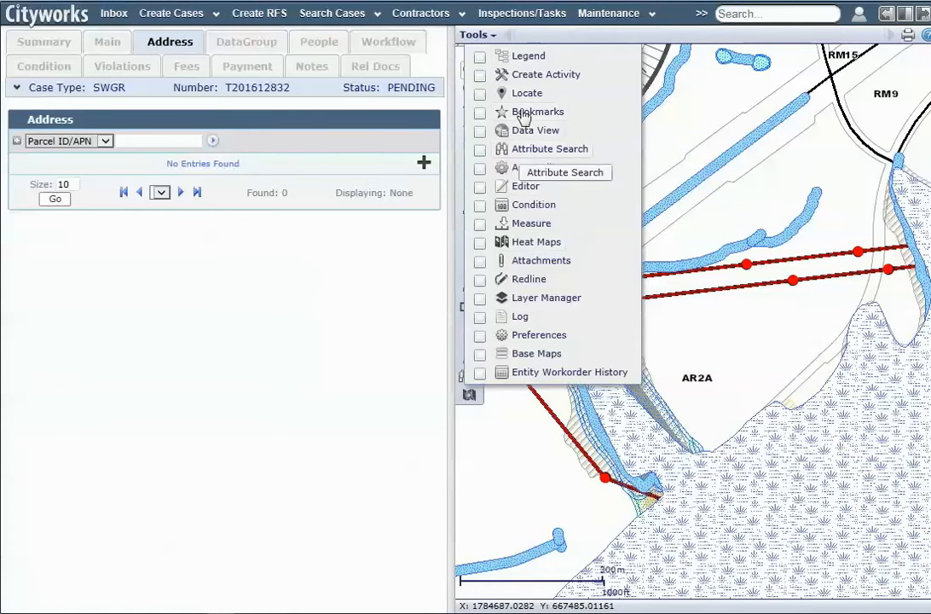
click(530, 62)
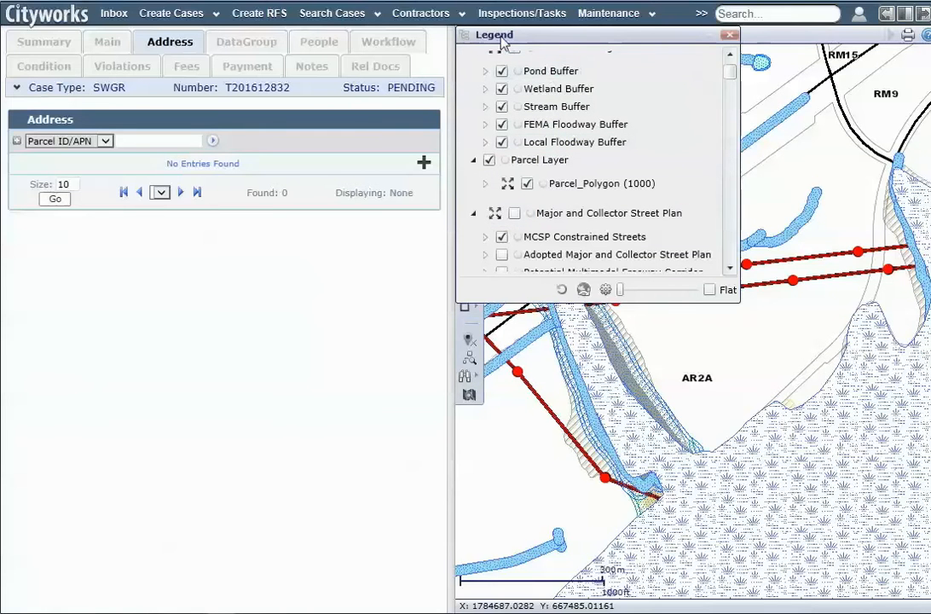
click(729, 37)
Pin Legend, Locate and Redline as quick-access favorite map tools
click(475, 35)
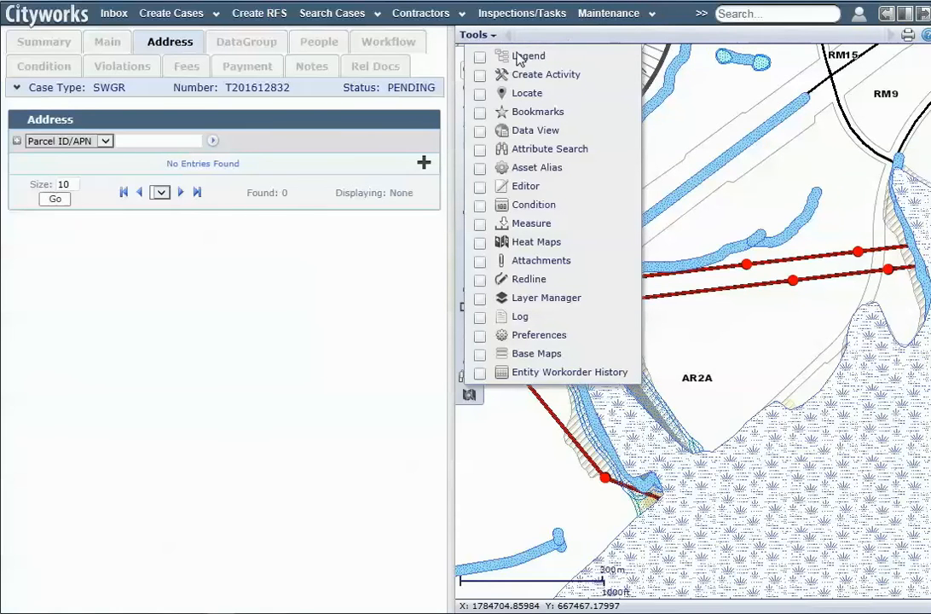
click(479, 57)
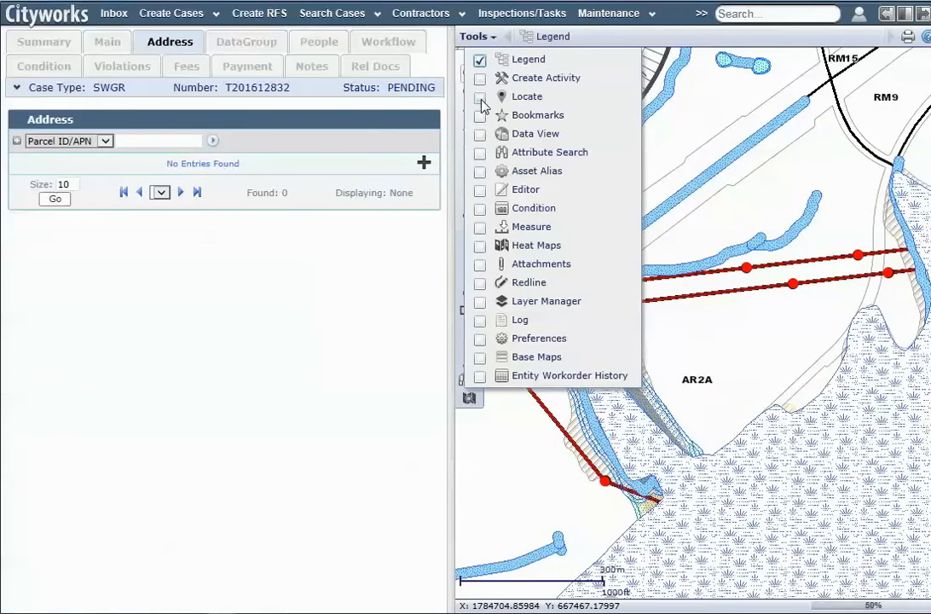
click(480, 98)
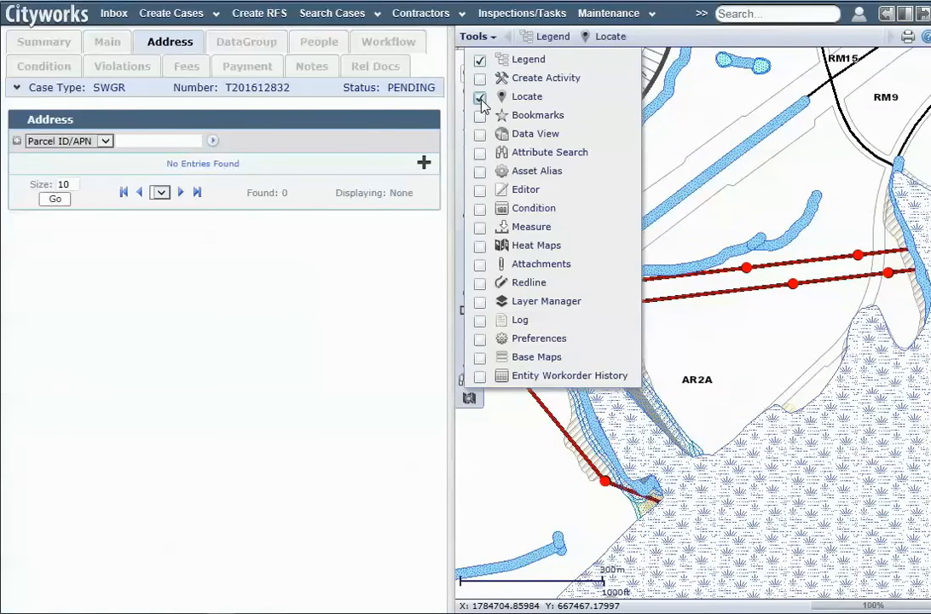
click(480, 284)
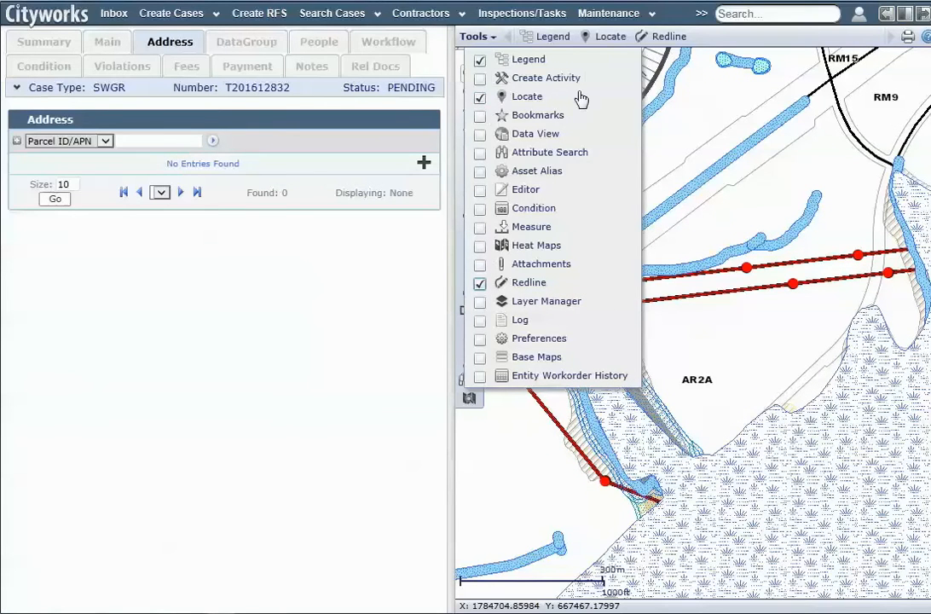
click(711, 32)
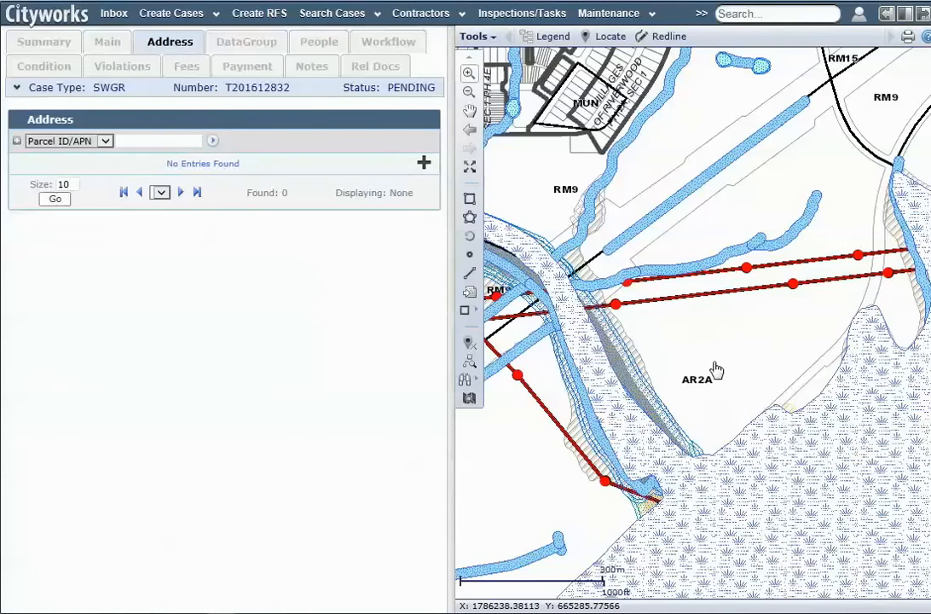
In the legend, clear all selectable layers and make only Parcel Layer and Parcel_Polygon (1000) selectable
click(548, 38)
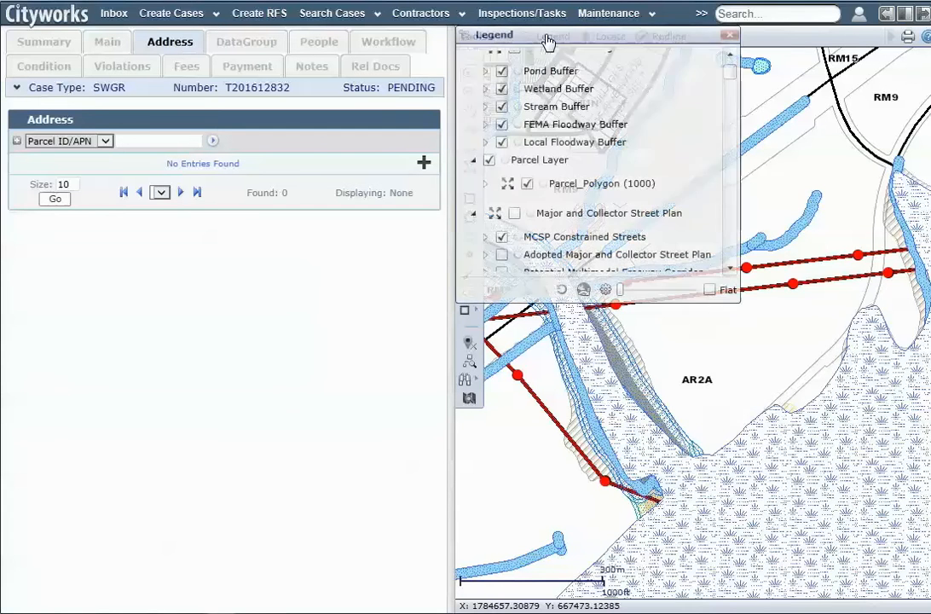
click(475, 162)
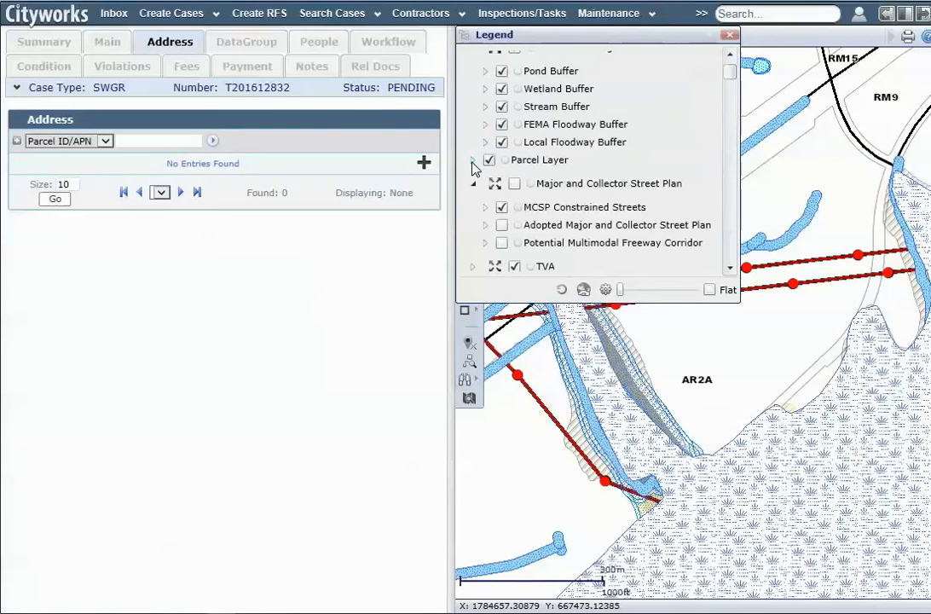
click(474, 162)
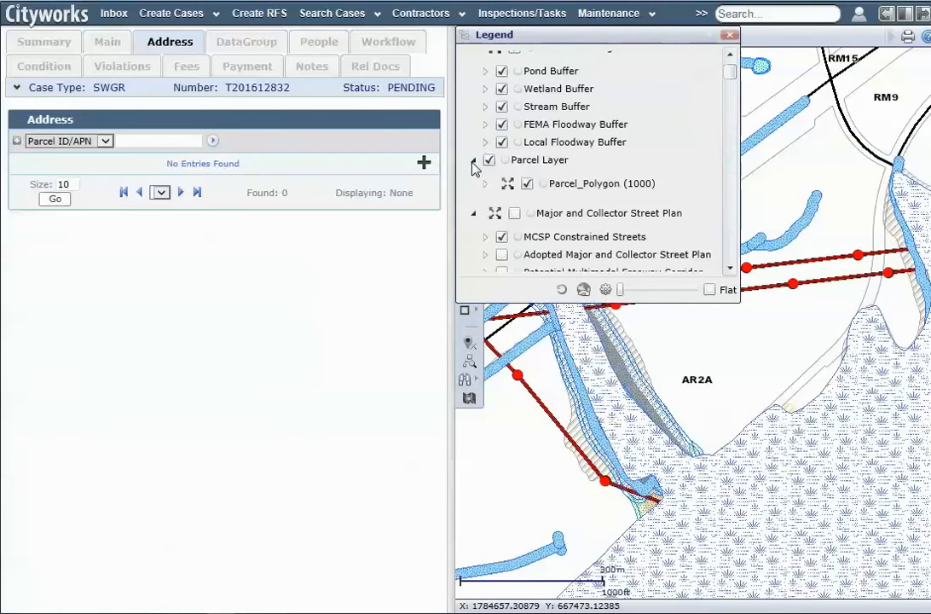
click(542, 184)
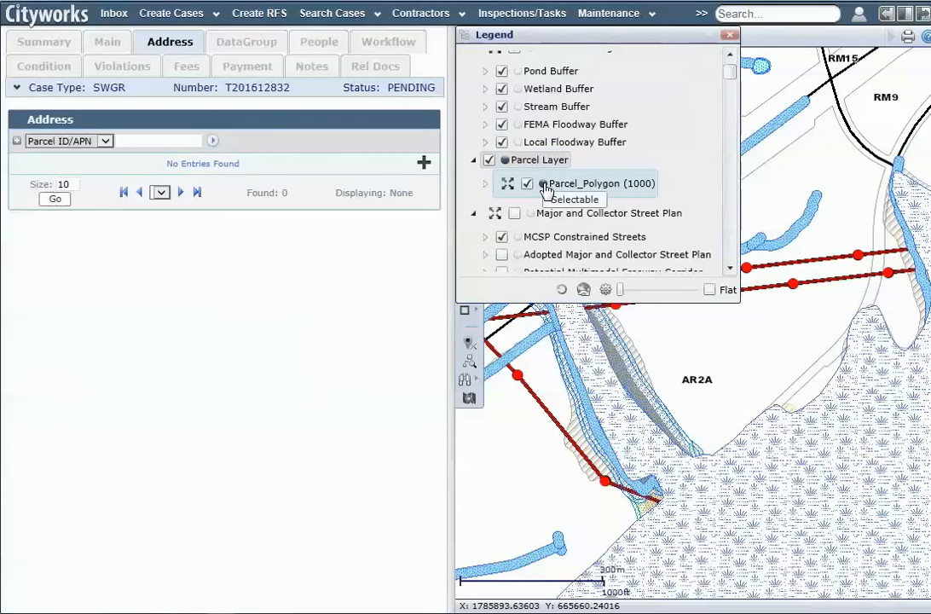
click(486, 89)
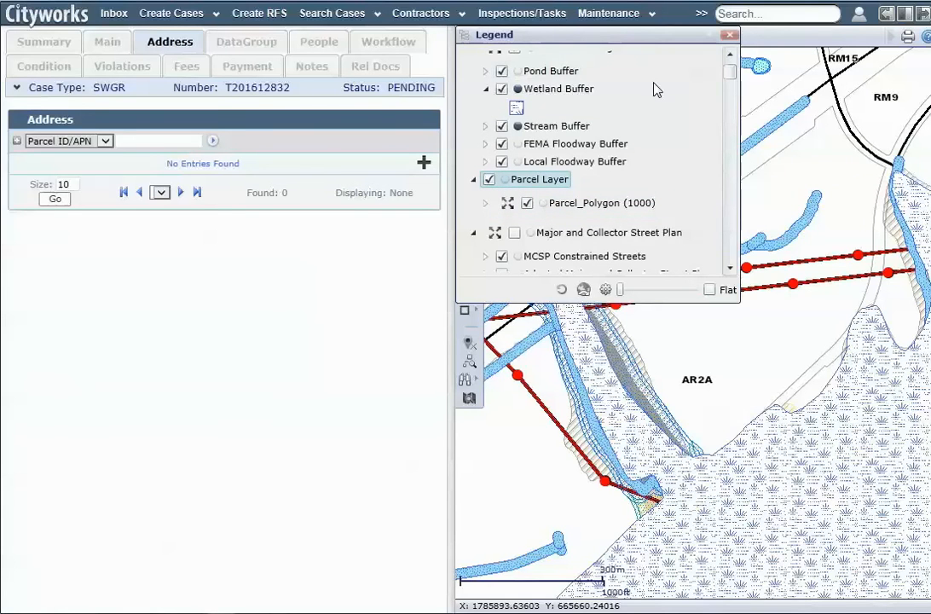
click(563, 292)
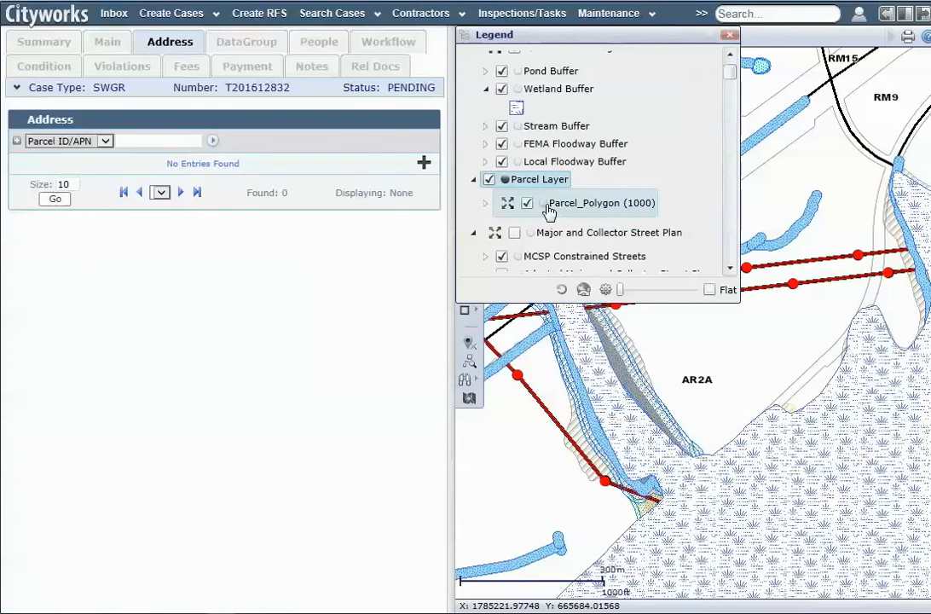
click(547, 206)
click(505, 179)
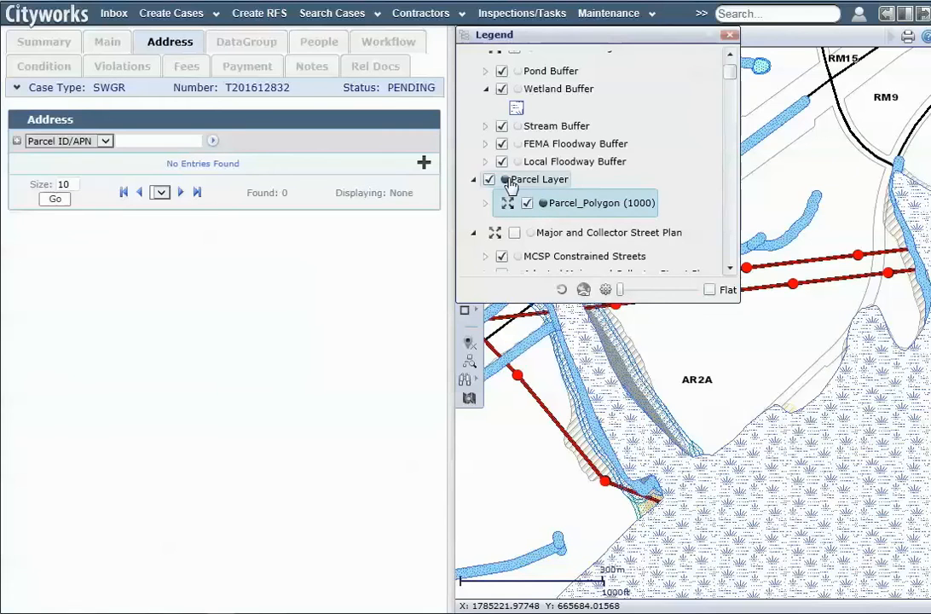
Close the legend and point-select the open-space parcel, object 80608, on the map
click(729, 37)
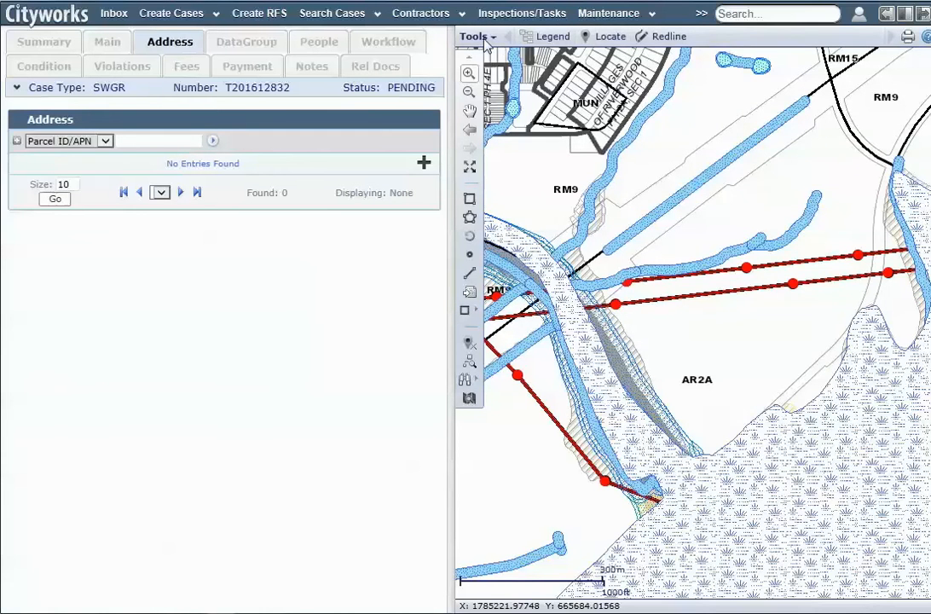
click(553, 36)
drag(605, 77, 722, 358)
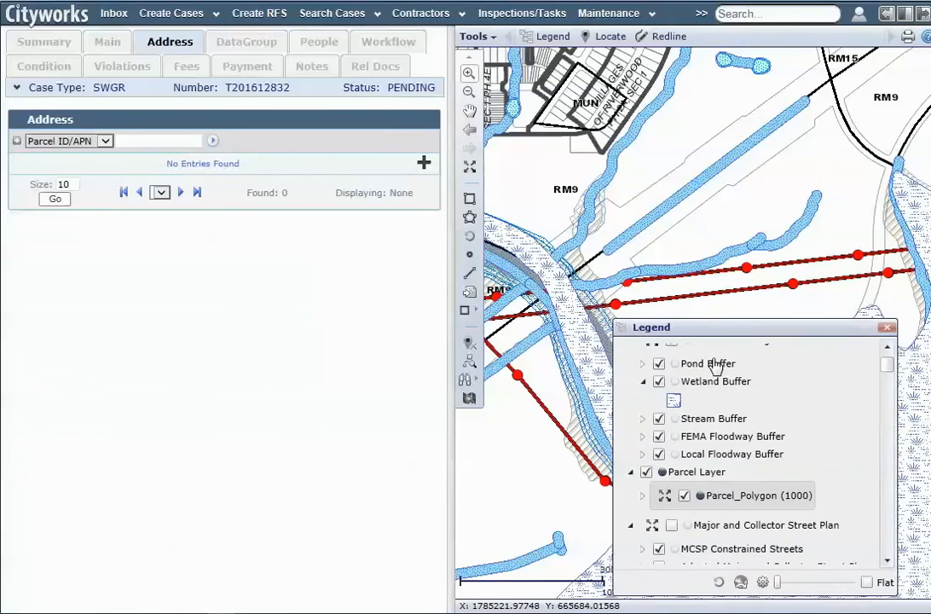
click(893, 325)
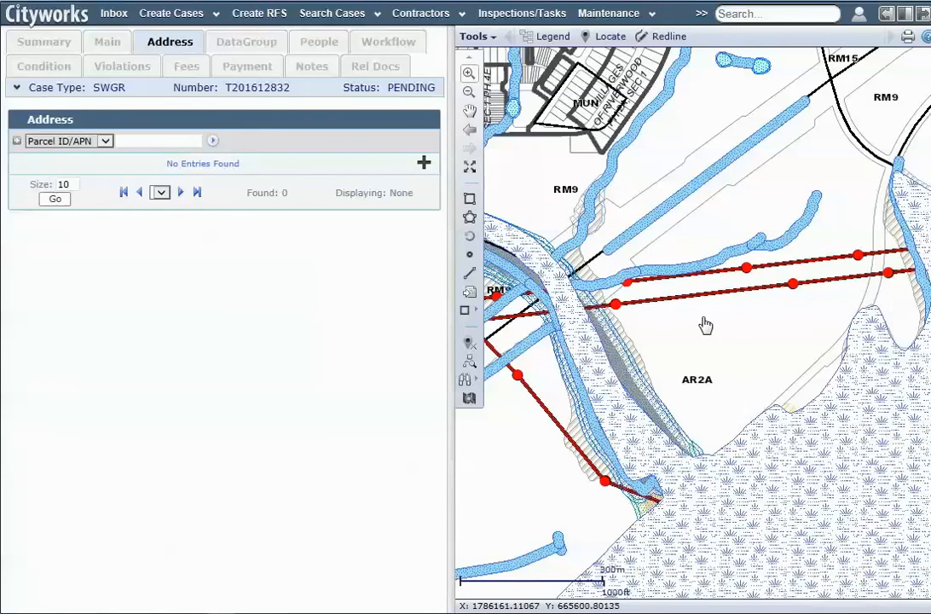
click(470, 255)
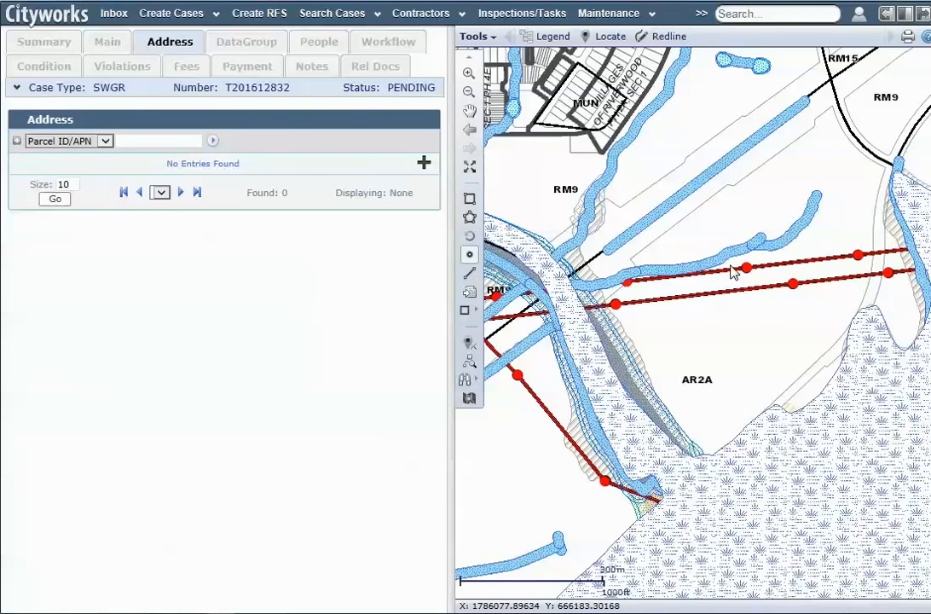
click(716, 332)
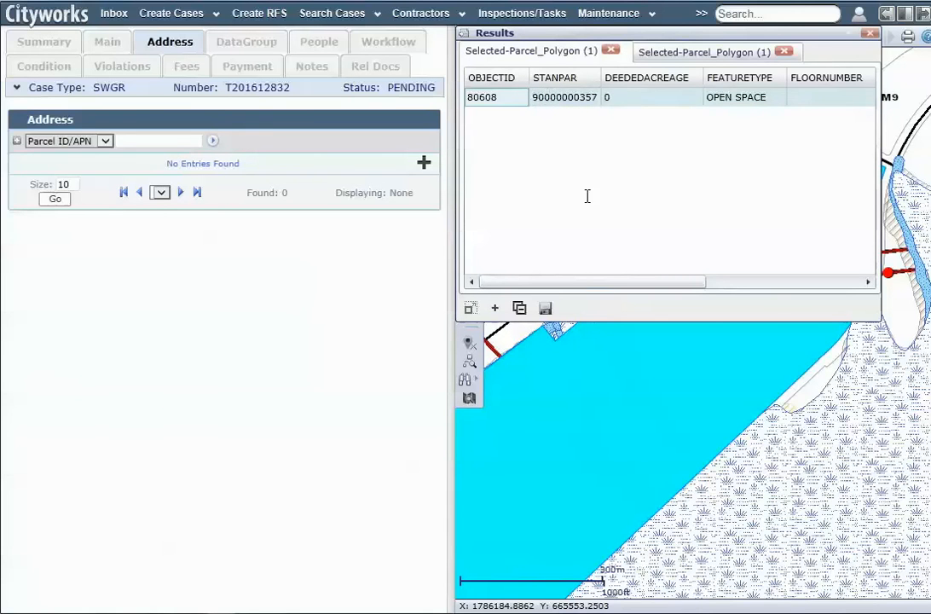
Add map-selected parcel 80608 to the case as a PROPERTY address and save it
drag(623, 283, 550, 283)
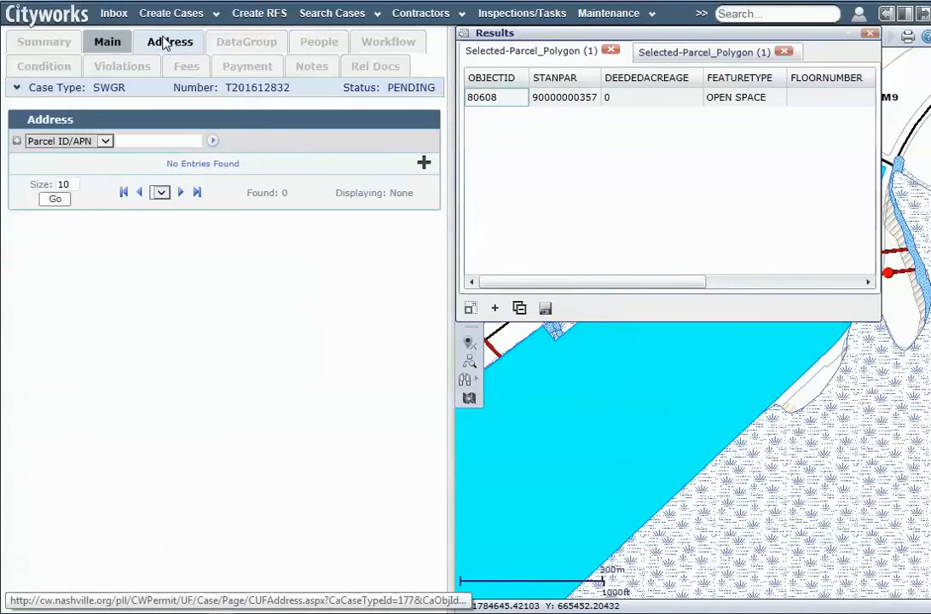
click(424, 163)
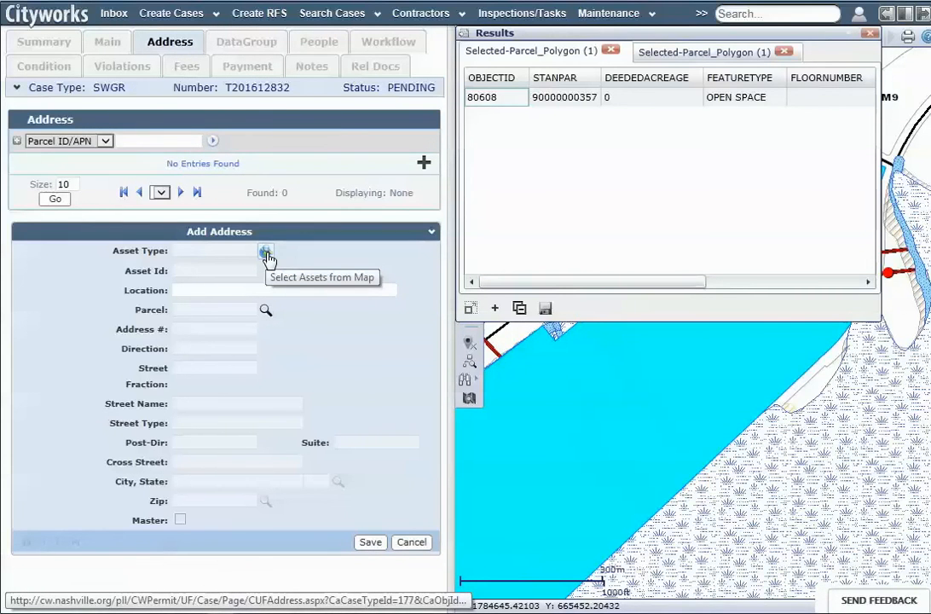
click(266, 254)
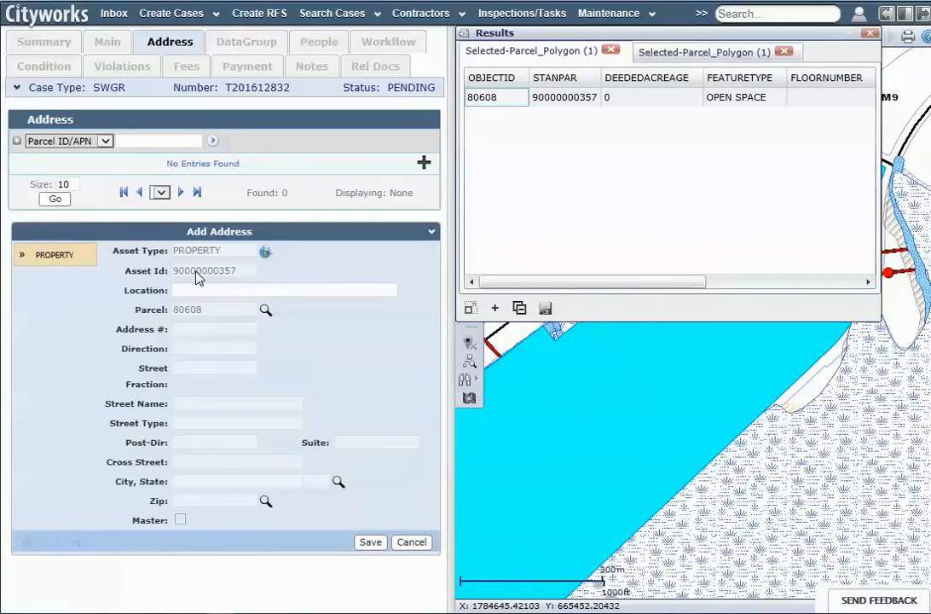
click(367, 542)
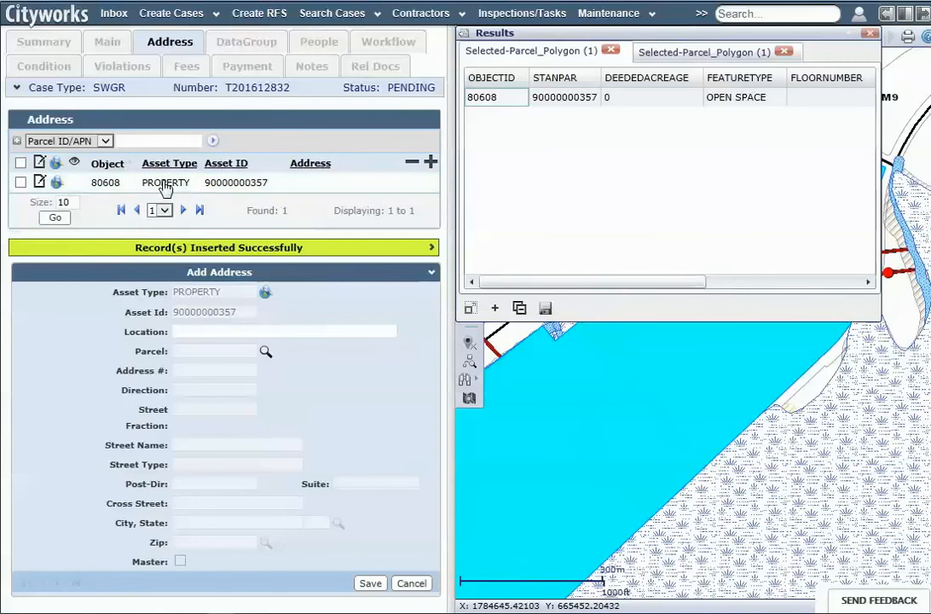
click(44, 42)
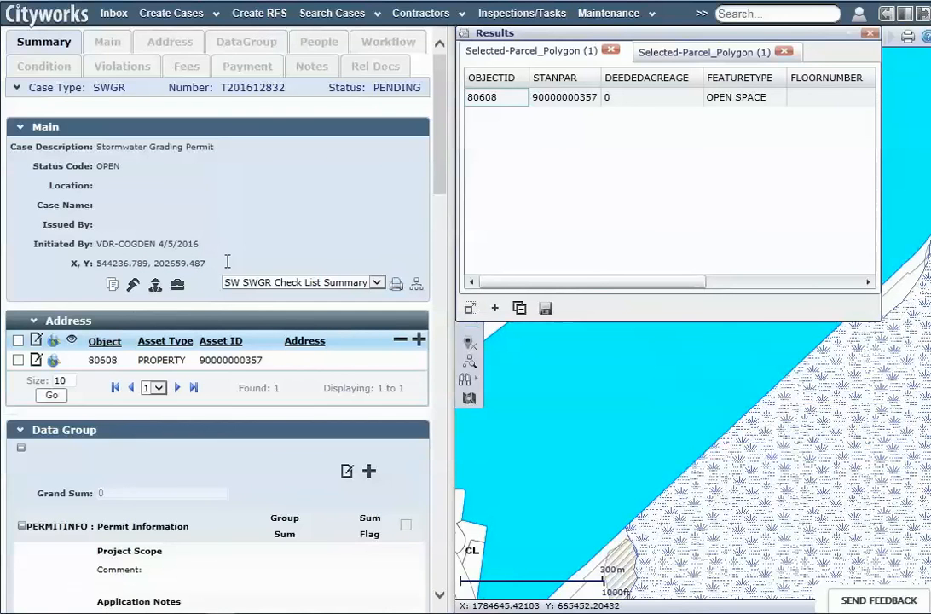
Close the parcel Results list and zoom the map out around the highlighted parcel
click(869, 34)
scroll(763, 260, down, 1)
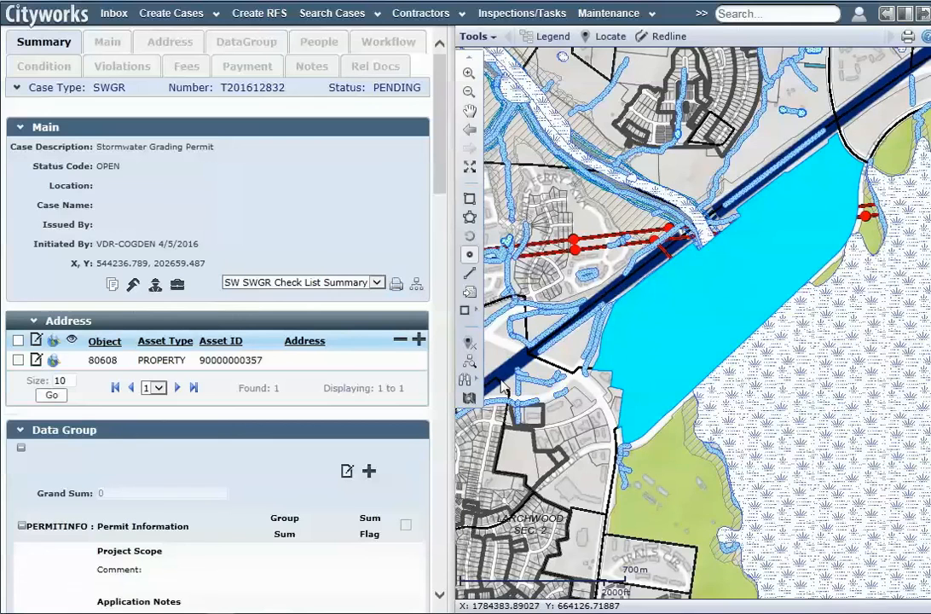
Collapse the Stormwater Regulation Buffers, Parcel Layer and Major and Collector Street Plan legend groups
click(476, 36)
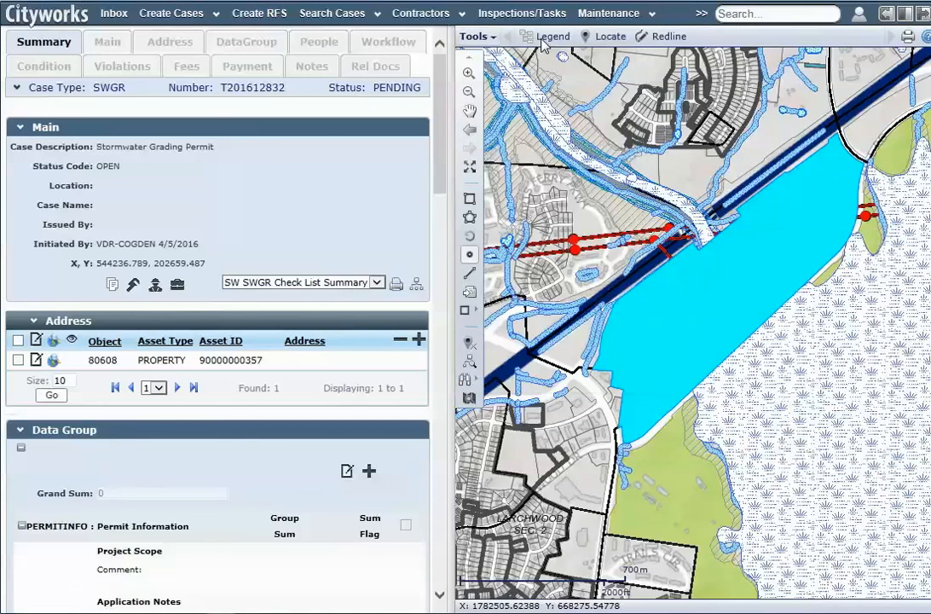
click(547, 41)
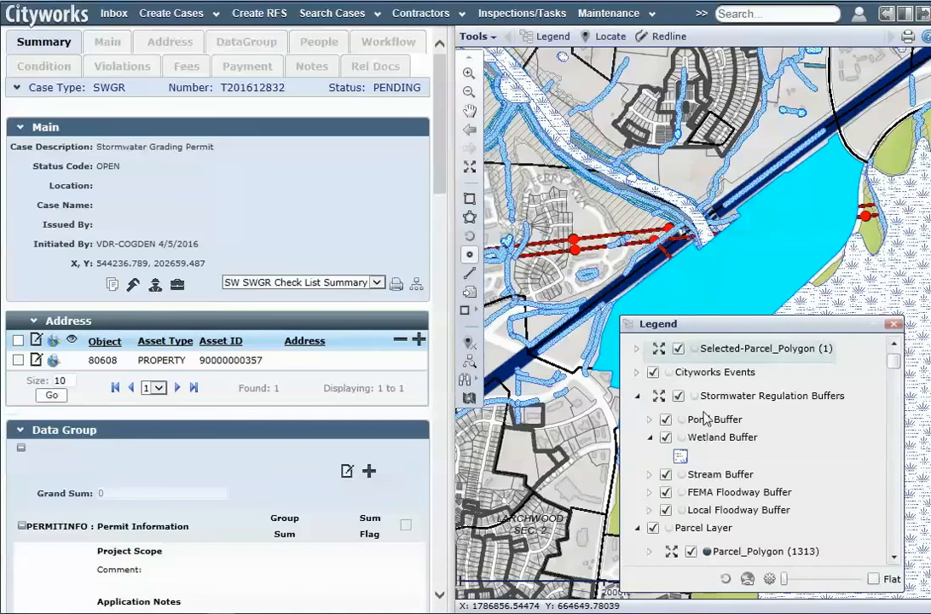
click(637, 397)
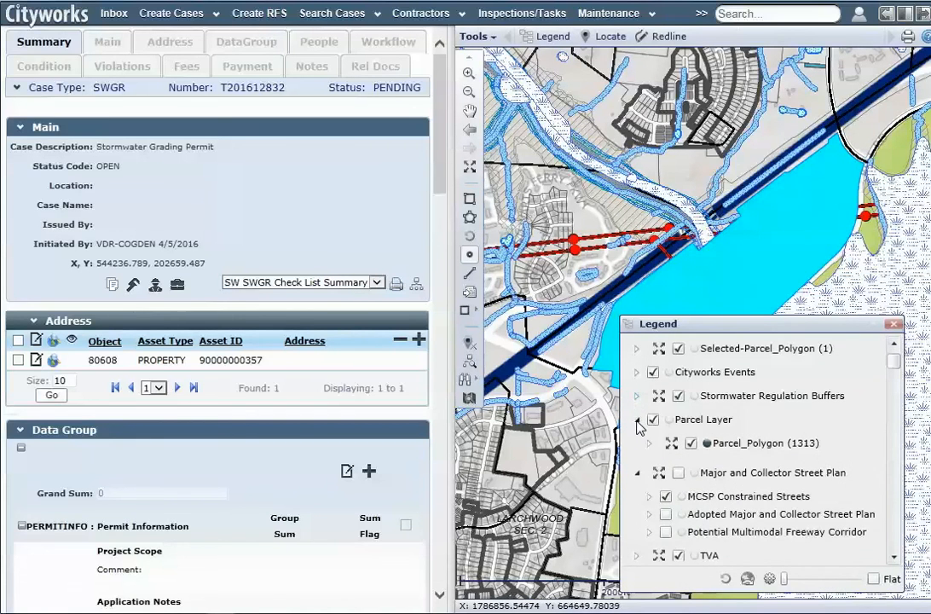
click(637, 421)
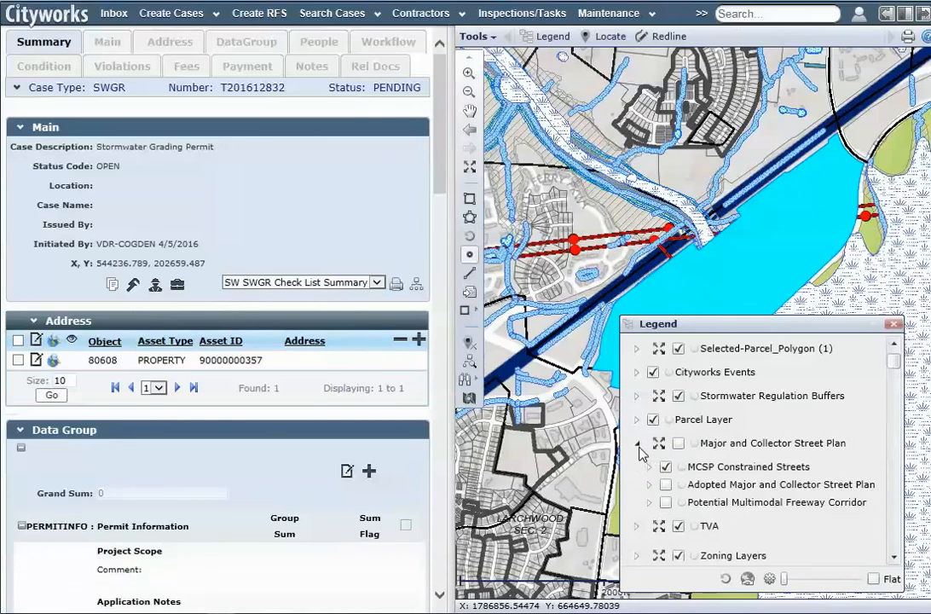
click(637, 443)
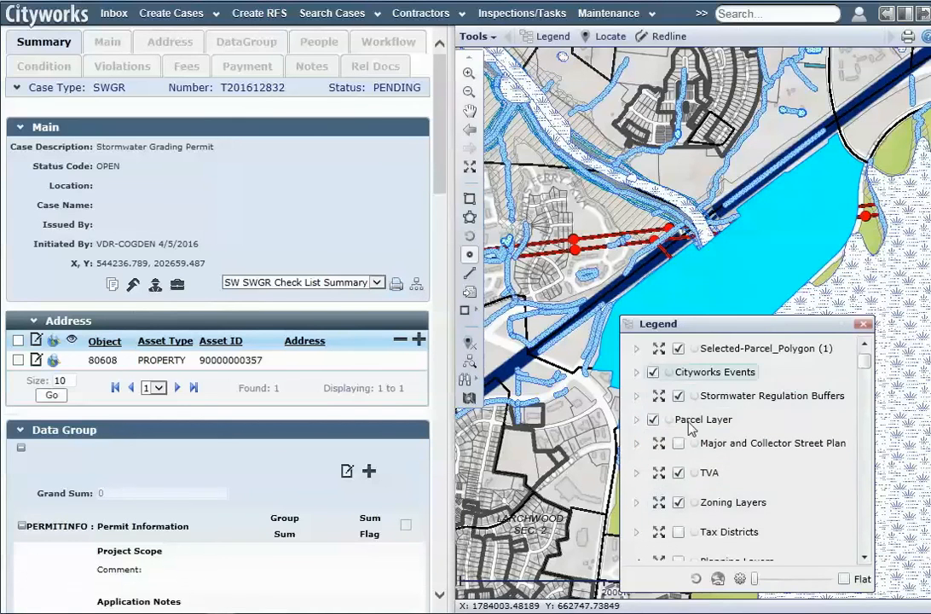
click(864, 325)
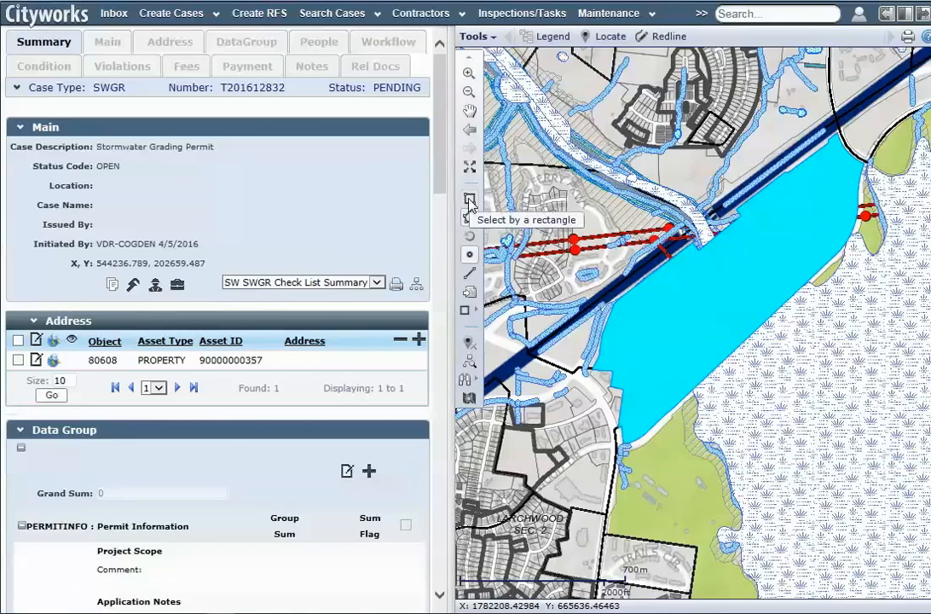
Make all map layers unselectable from the legend, then close it
click(469, 255)
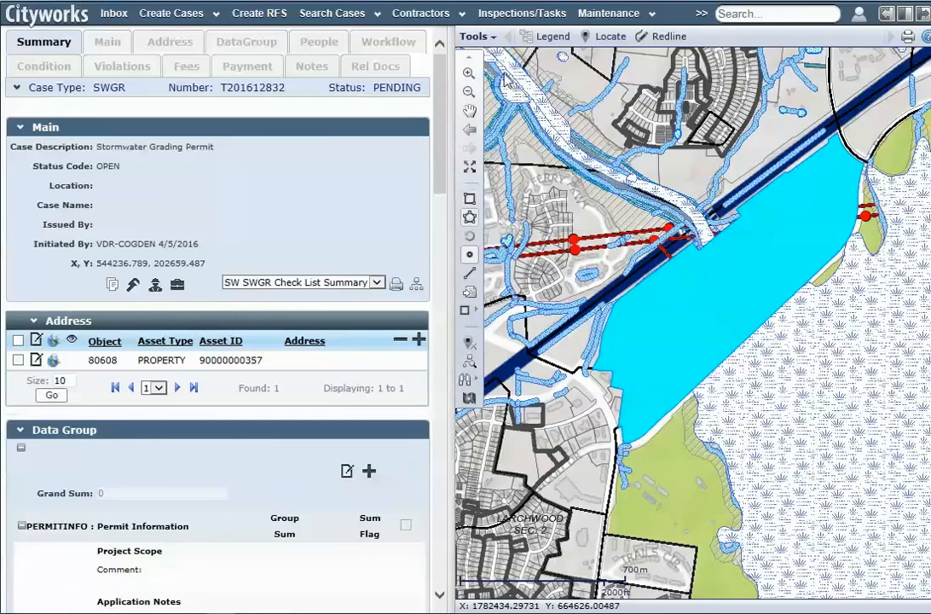
click(549, 38)
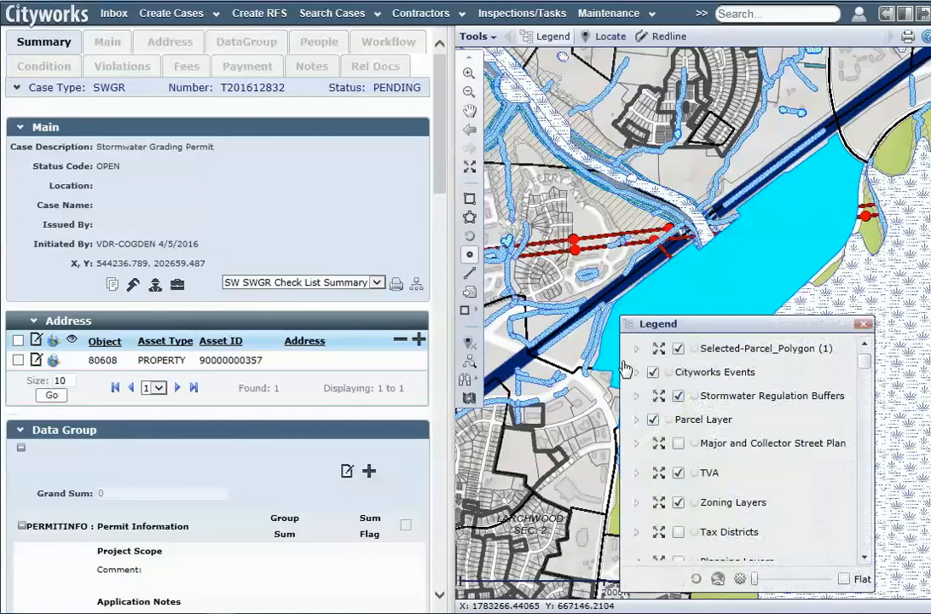
click(696, 581)
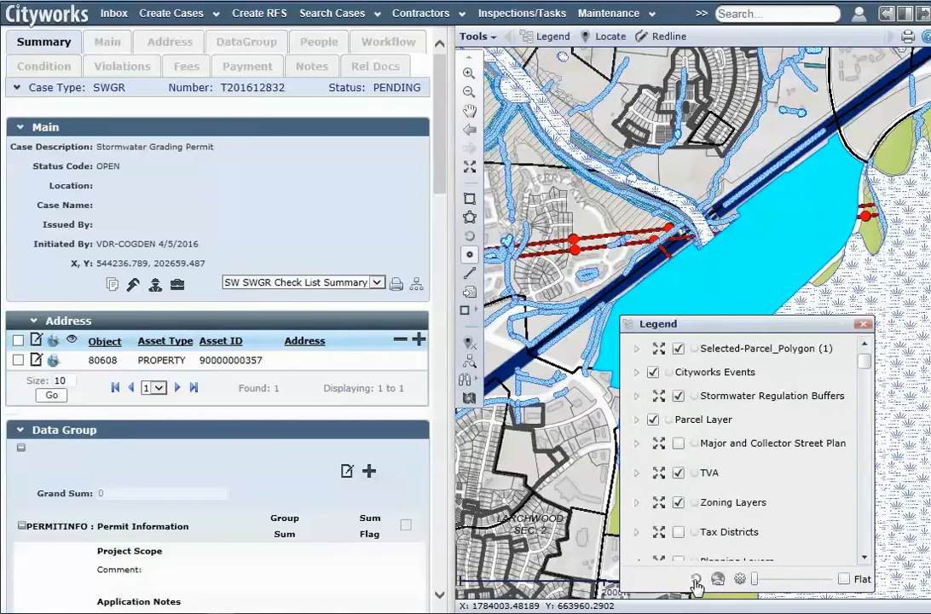
scroll(845, 368, down, 1)
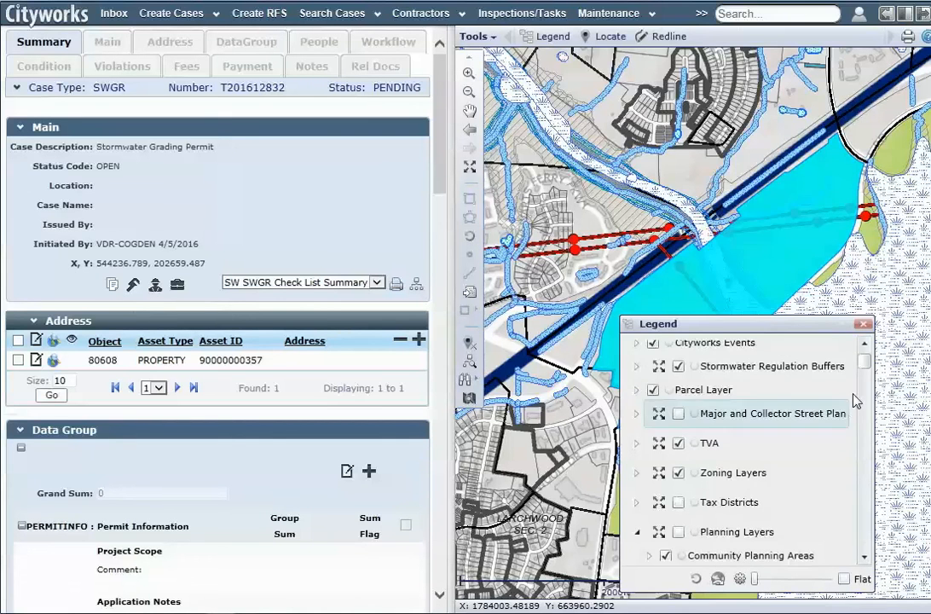
scroll(855, 363, down, 5)
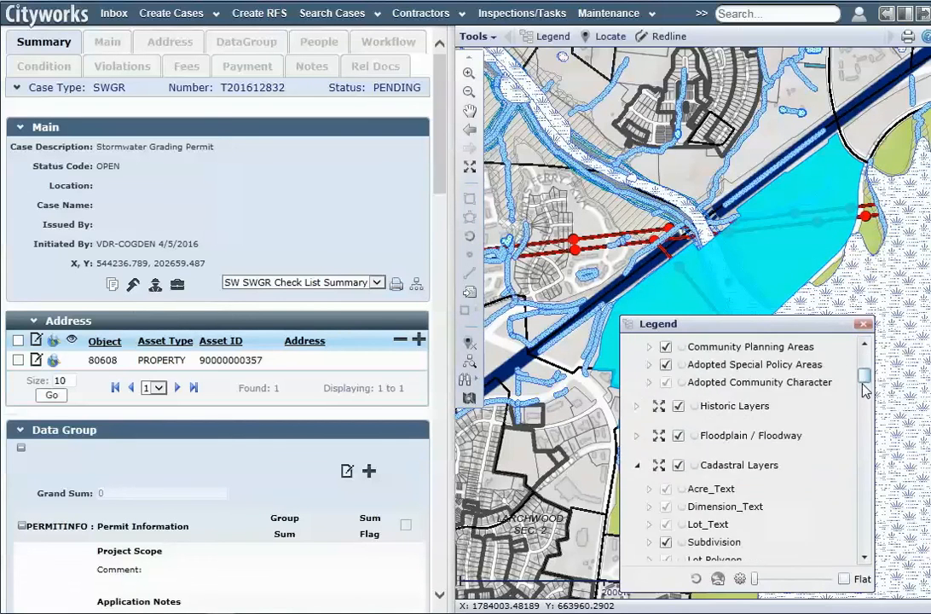
click(863, 325)
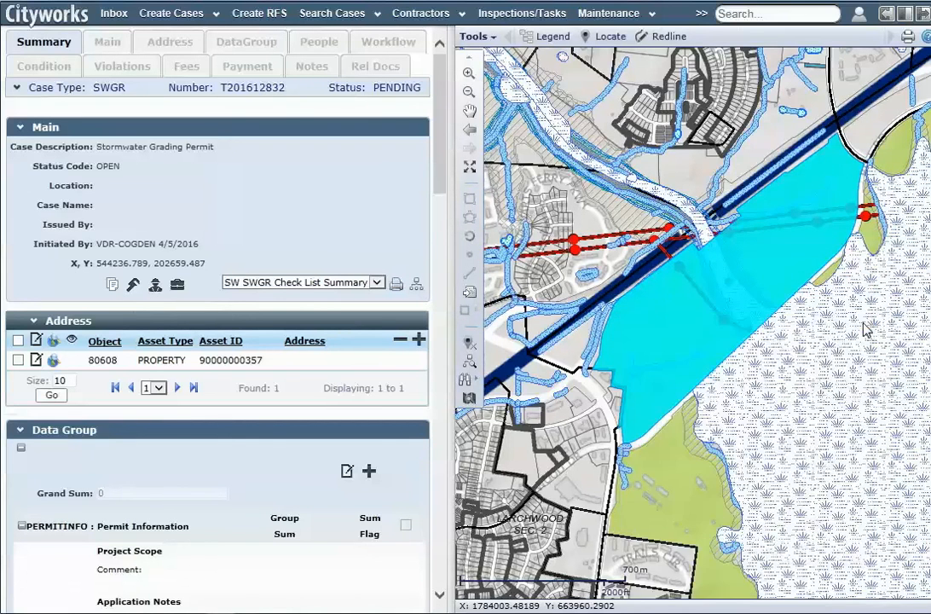